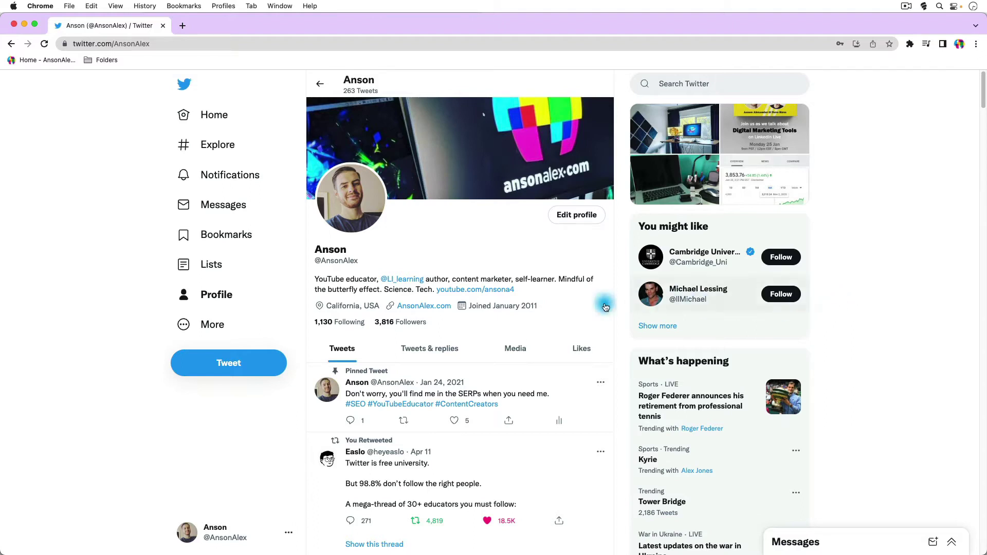
# Open the More menu from the profile page's left sidebar.
pyautogui.click(205, 329)
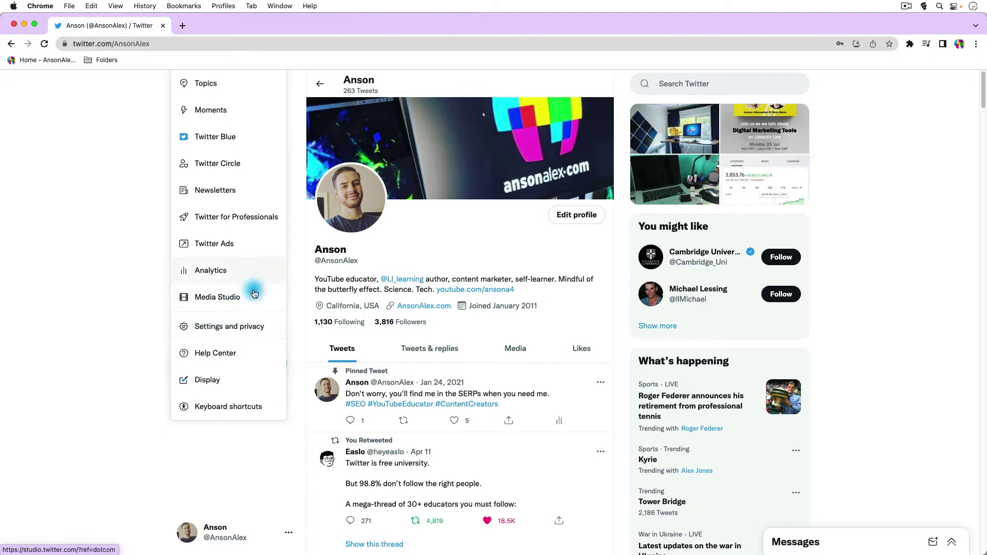
# Go to Settings and privacy, view Account information, and return to Your account.
pyautogui.click(256, 332)
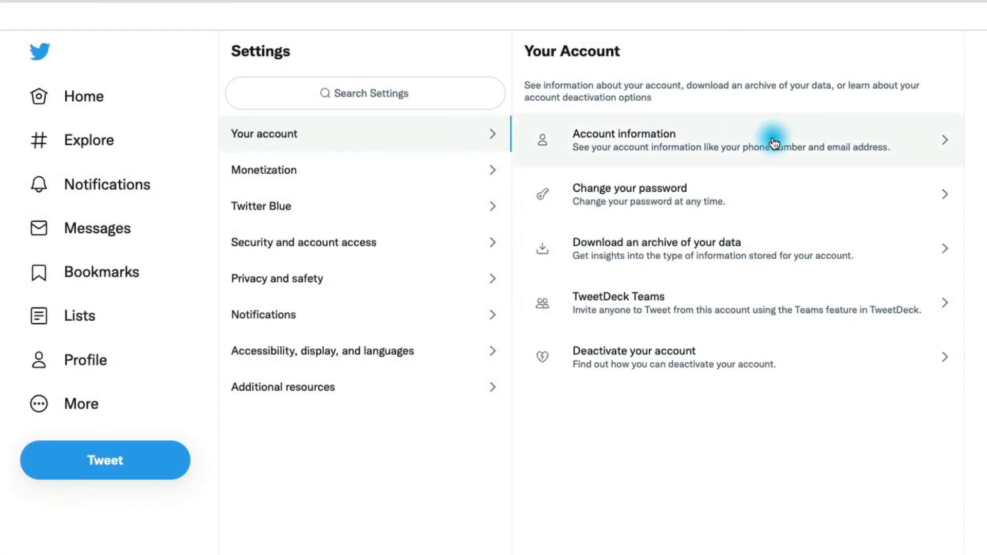
pyautogui.click(772, 138)
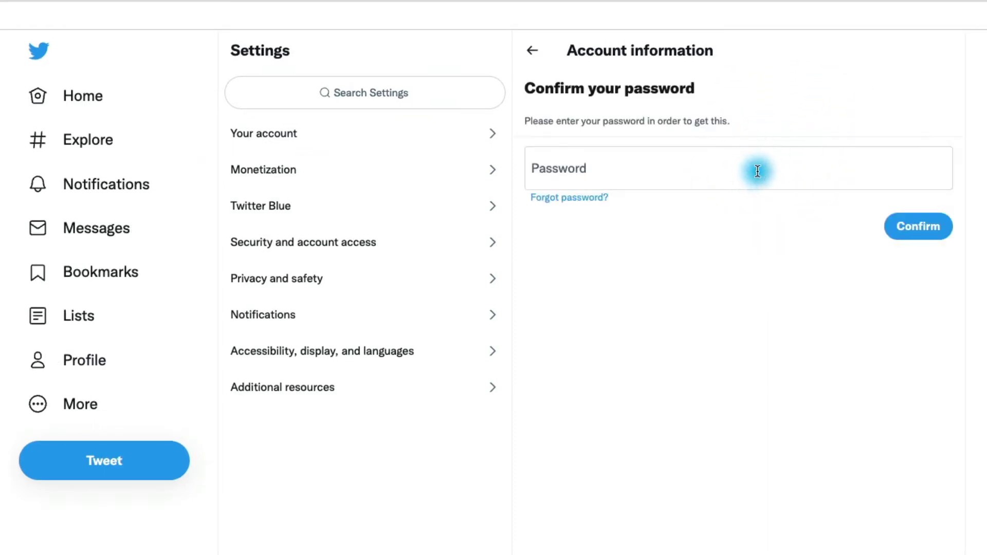
pyautogui.click(534, 54)
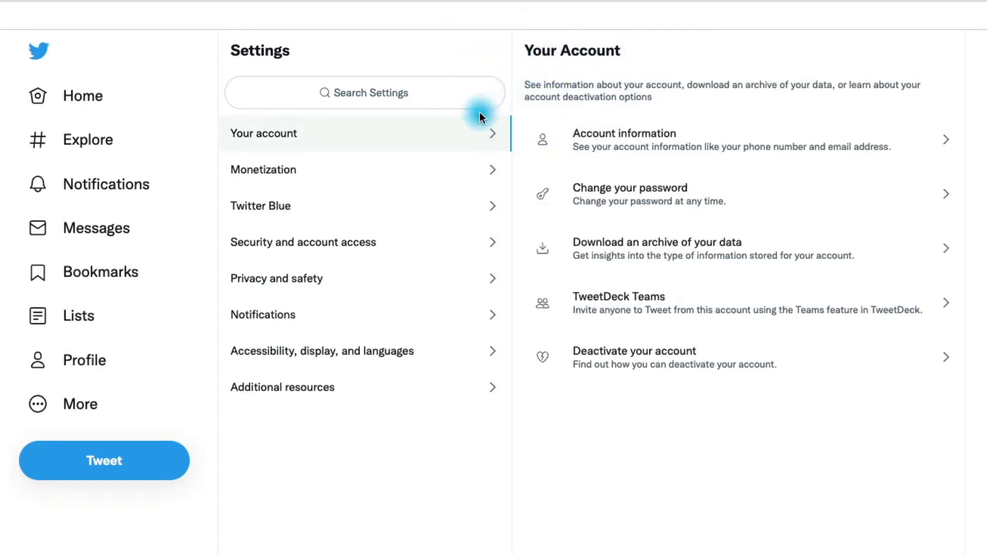
# View Monetization, then the Security page under Security and account access, and return to that list.
pyautogui.click(447, 169)
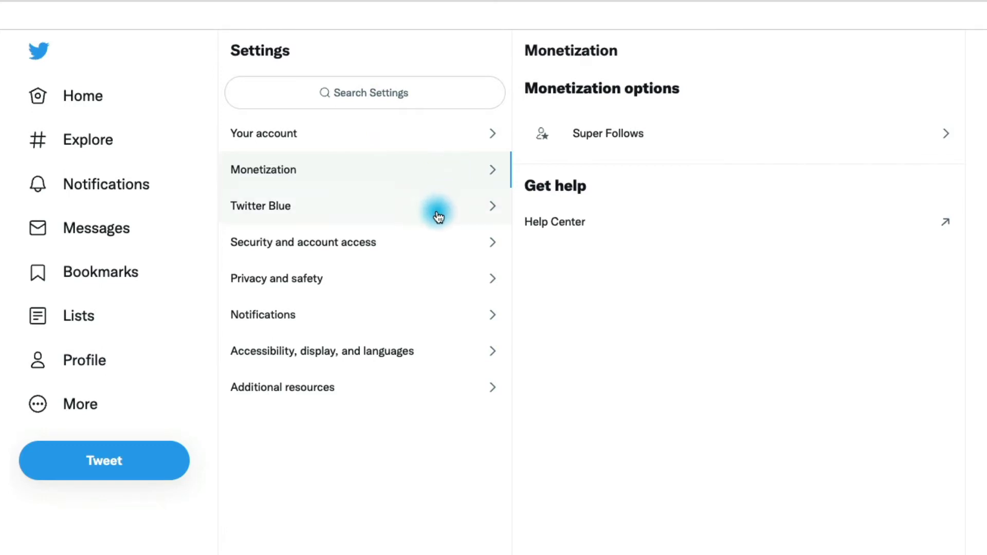
pyautogui.click(435, 244)
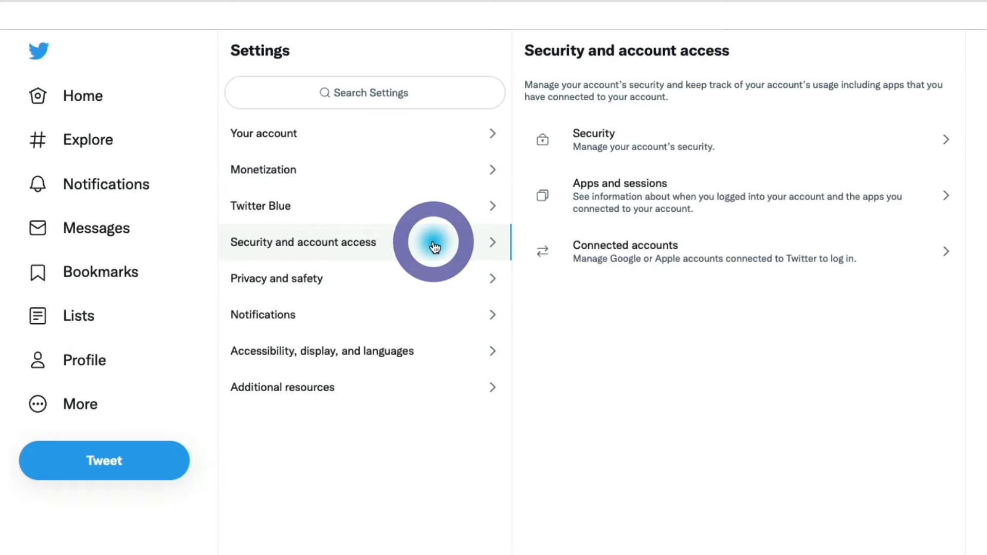
pyautogui.click(806, 149)
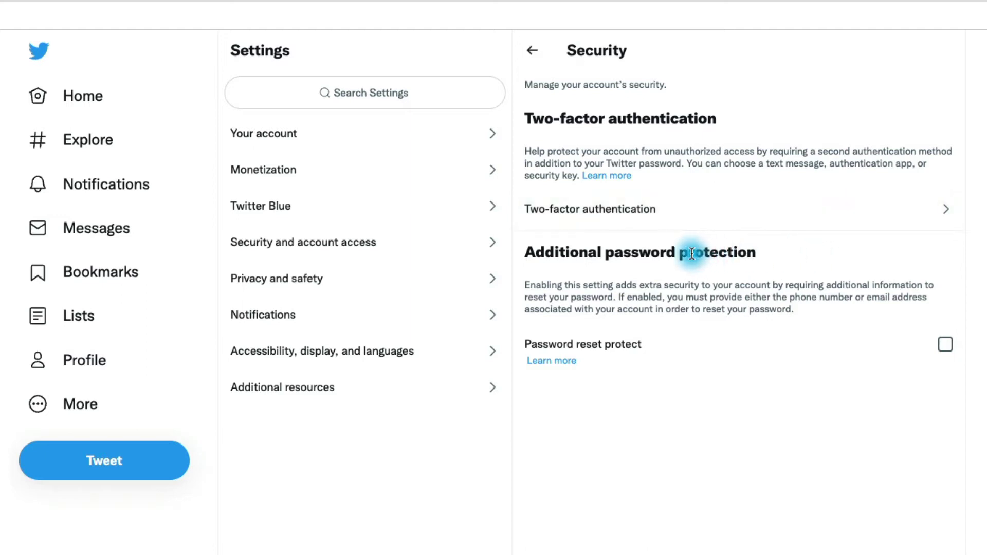
pyautogui.click(533, 49)
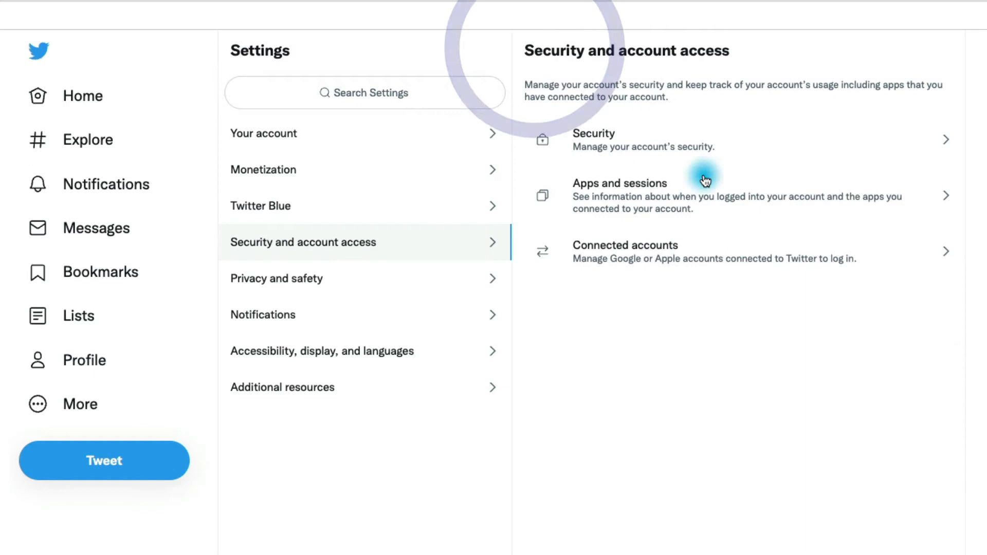
pyautogui.click(747, 202)
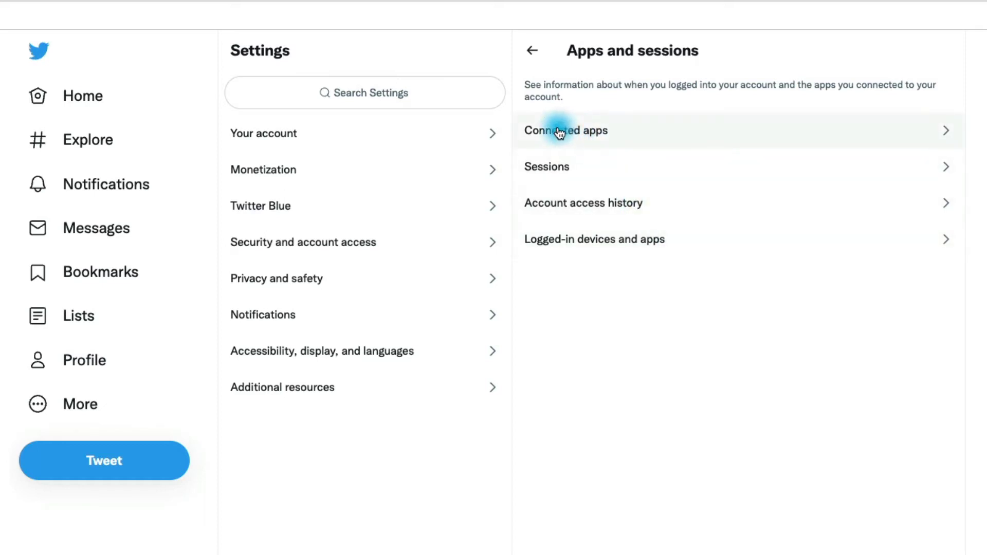
pyautogui.click(533, 52)
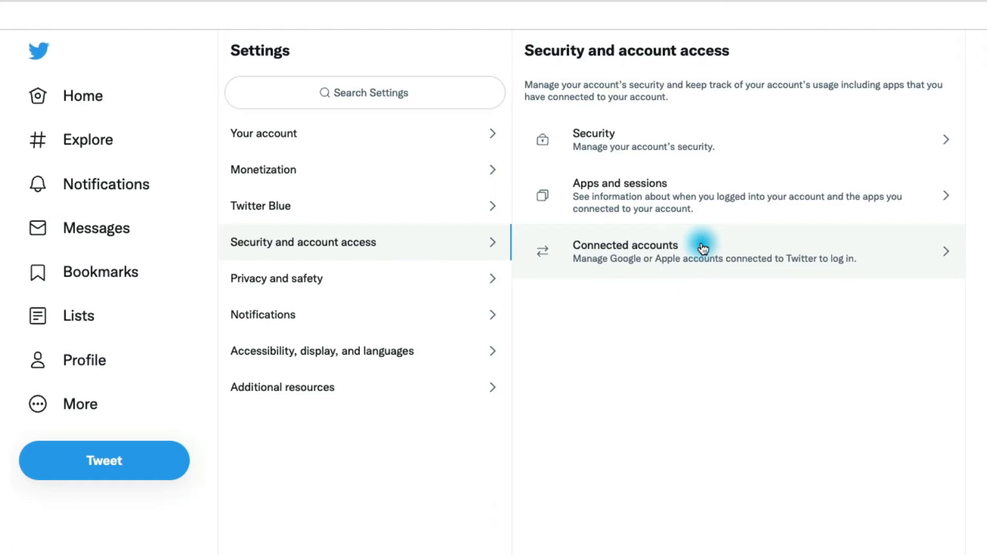
# Go to Privacy and safety and view its Audience and tagging settings.
pyautogui.click(401, 288)
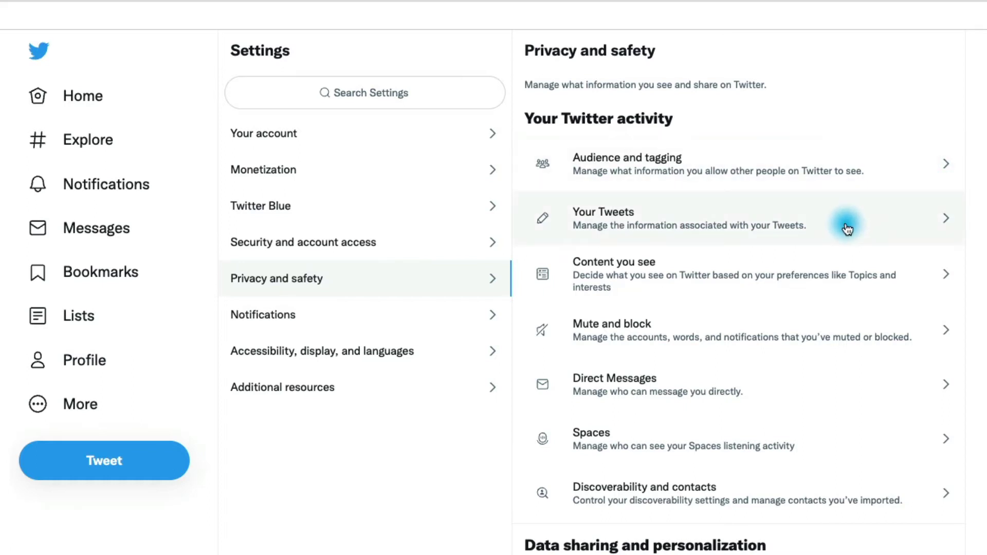
pyautogui.click(880, 174)
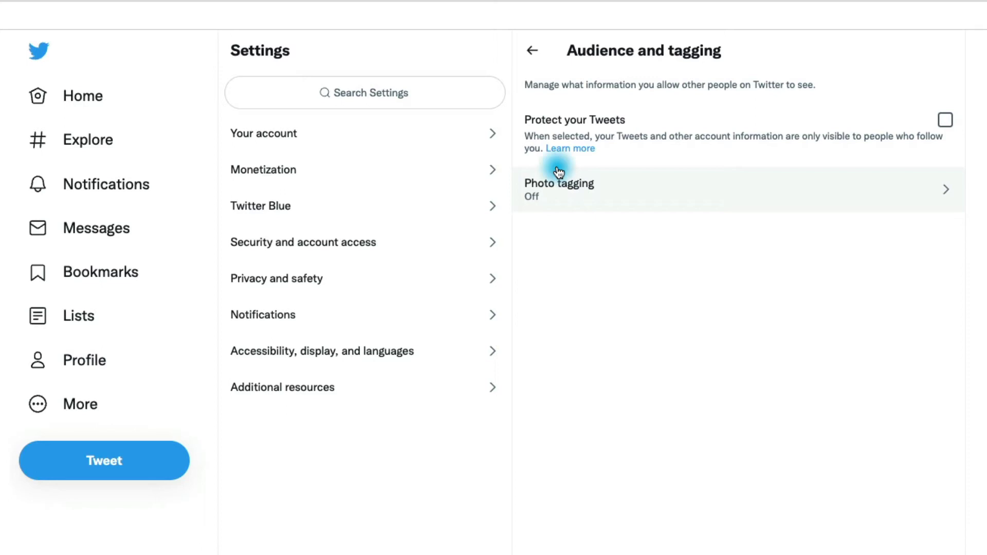
# View the Your Tweets settings, then go to Content you see under Privacy and safety.
pyautogui.click(532, 52)
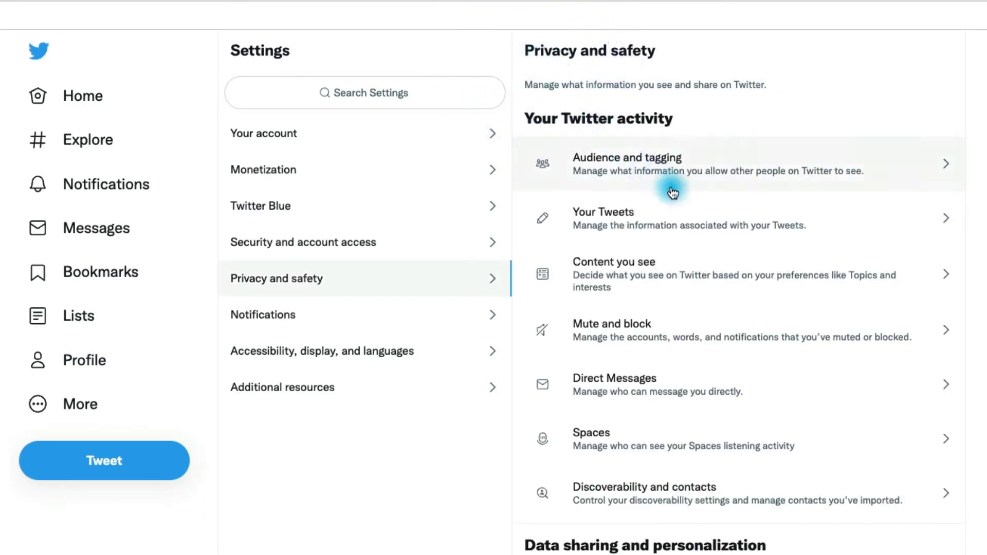
pyautogui.click(697, 215)
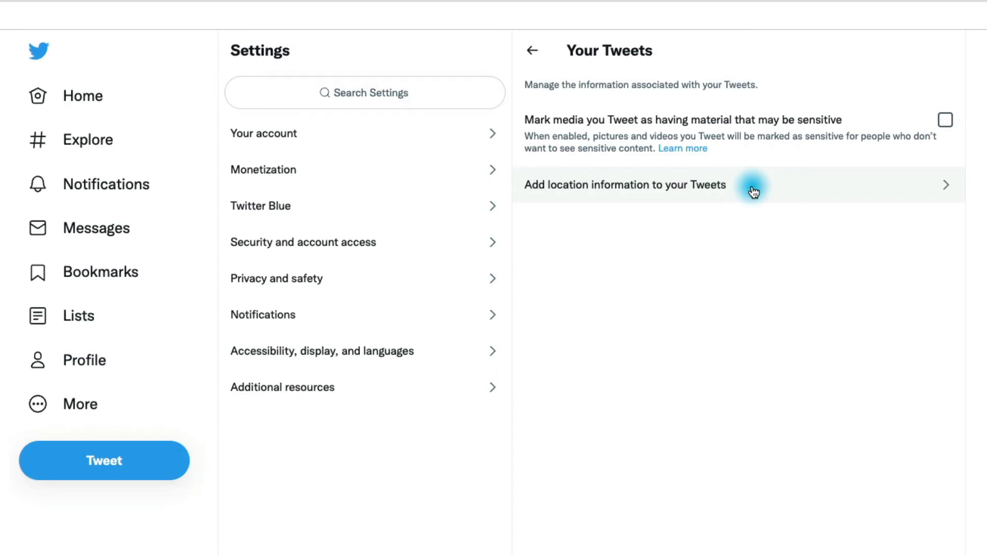
pyautogui.click(532, 58)
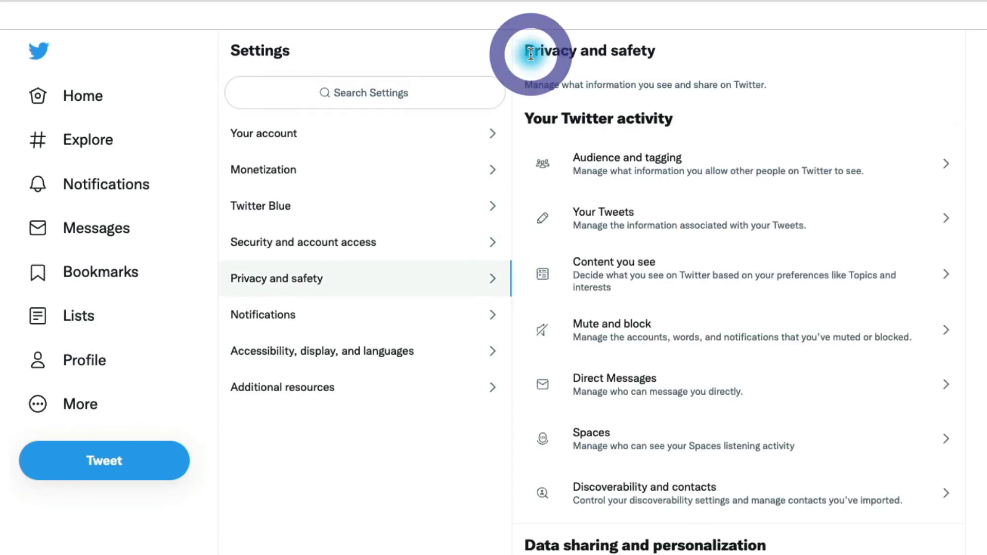
pyautogui.click(714, 281)
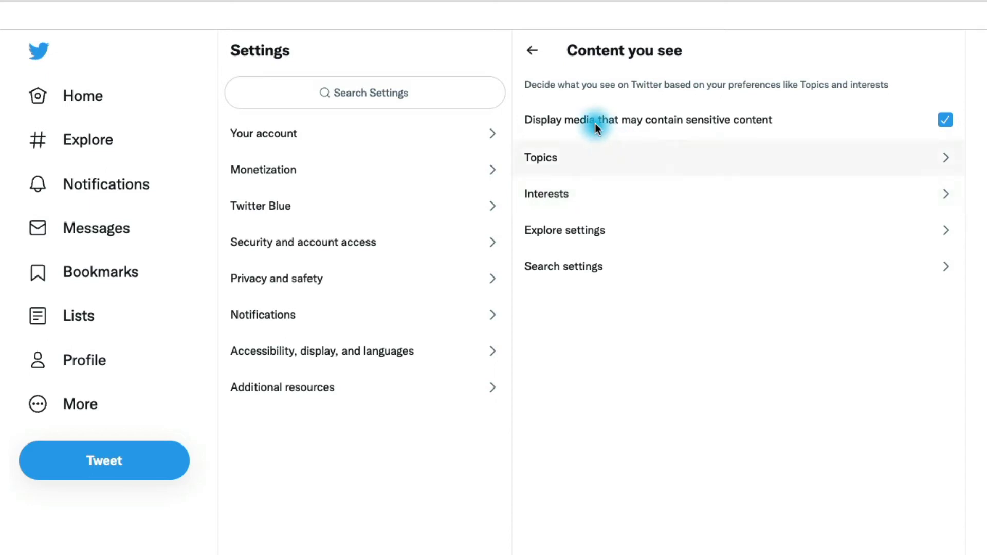
# View the Mute and block settings, then go to Direct Messages under Privacy and safety.
pyautogui.click(532, 50)
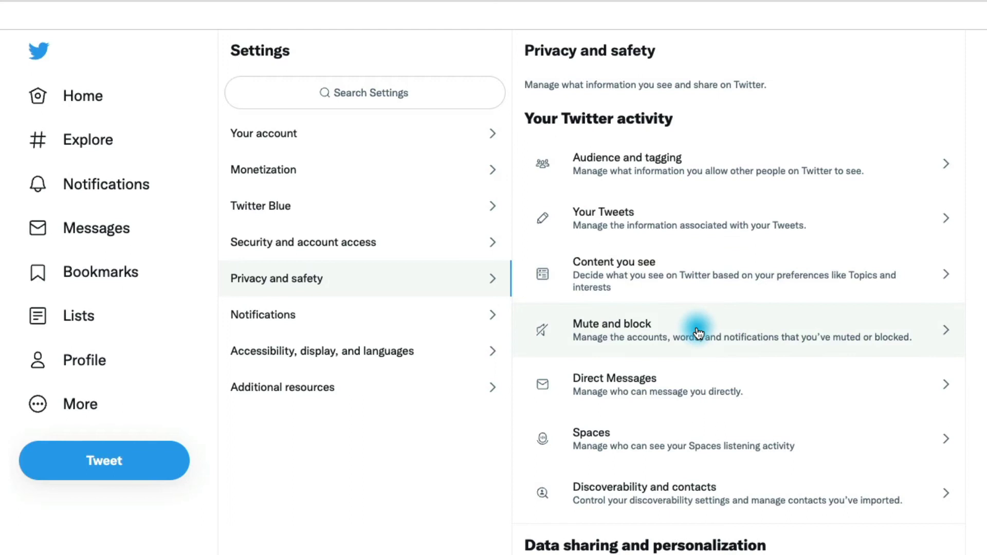
pyautogui.click(901, 335)
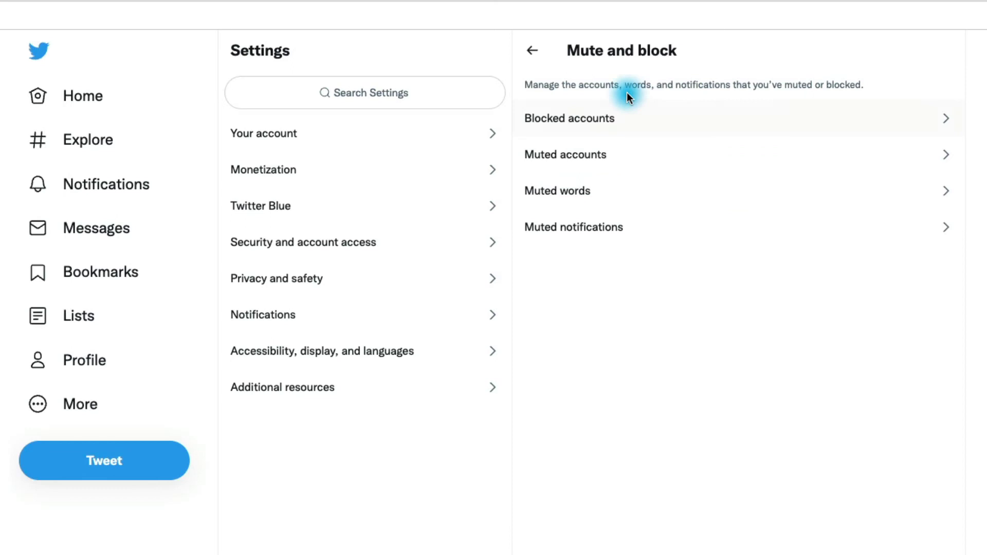
pyautogui.click(534, 55)
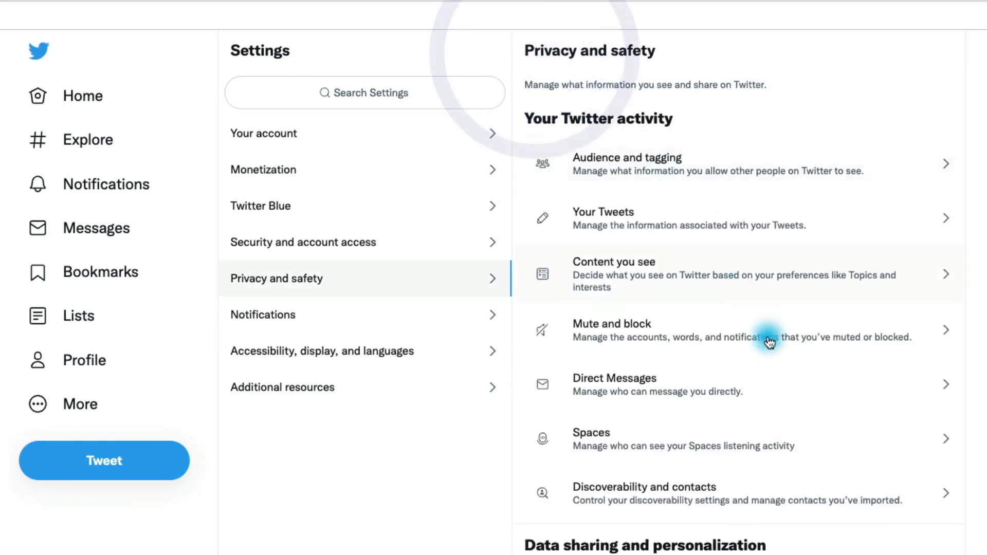
pyautogui.click(815, 385)
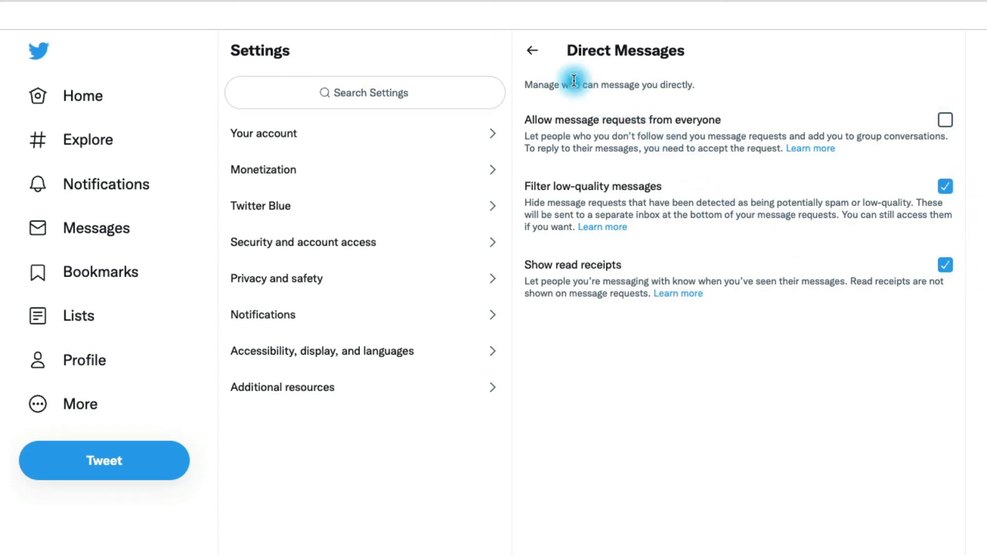
# Go back to Privacy and safety and view Discoverability and contacts.
pyautogui.click(533, 51)
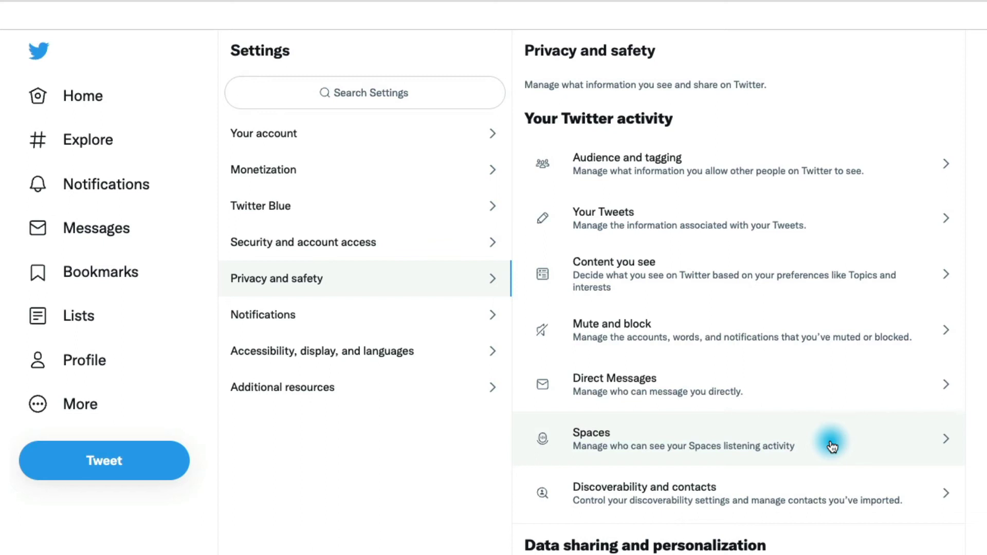
pyautogui.click(817, 491)
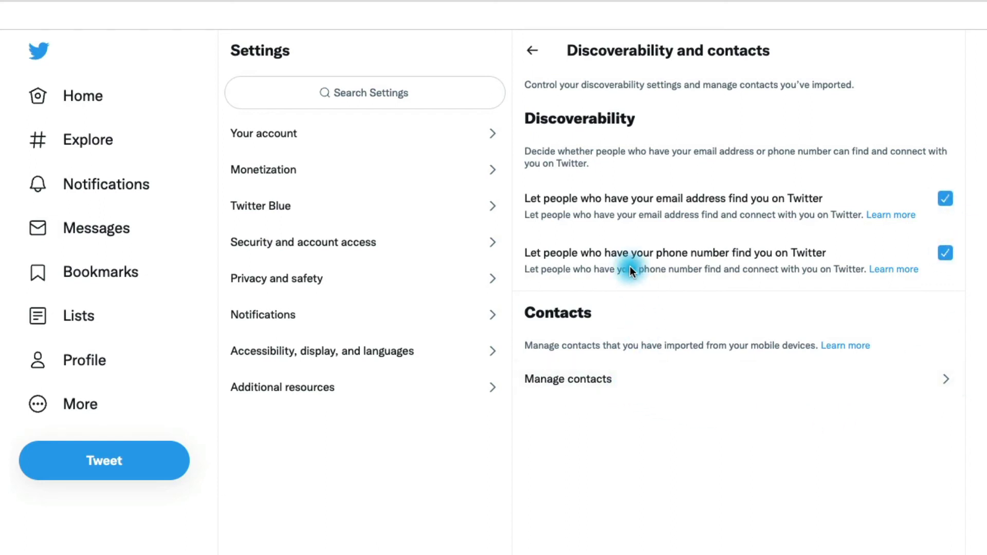
# View Ads preferences further down Privacy and safety, then return to the overview.
pyautogui.click(532, 50)
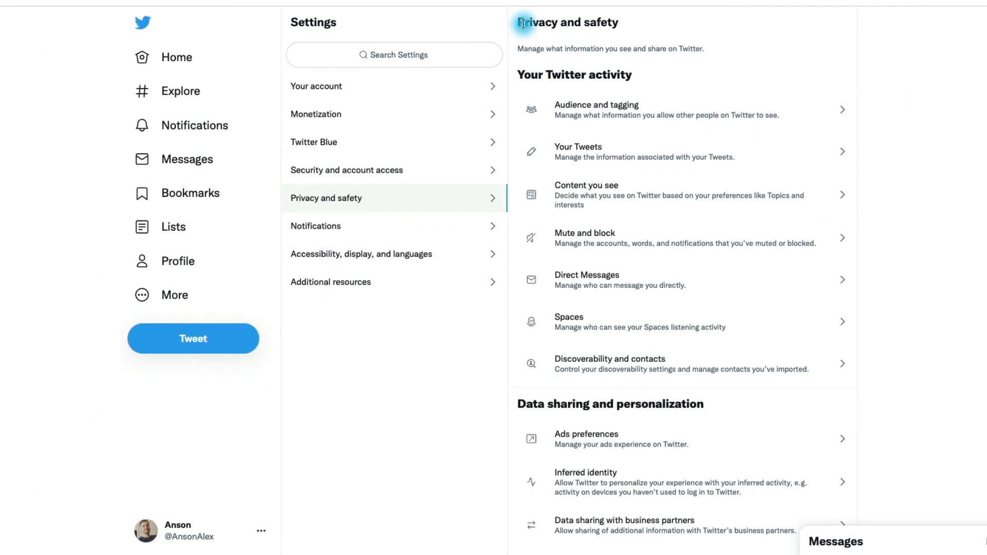
pyautogui.scroll(-3, 936, 257)
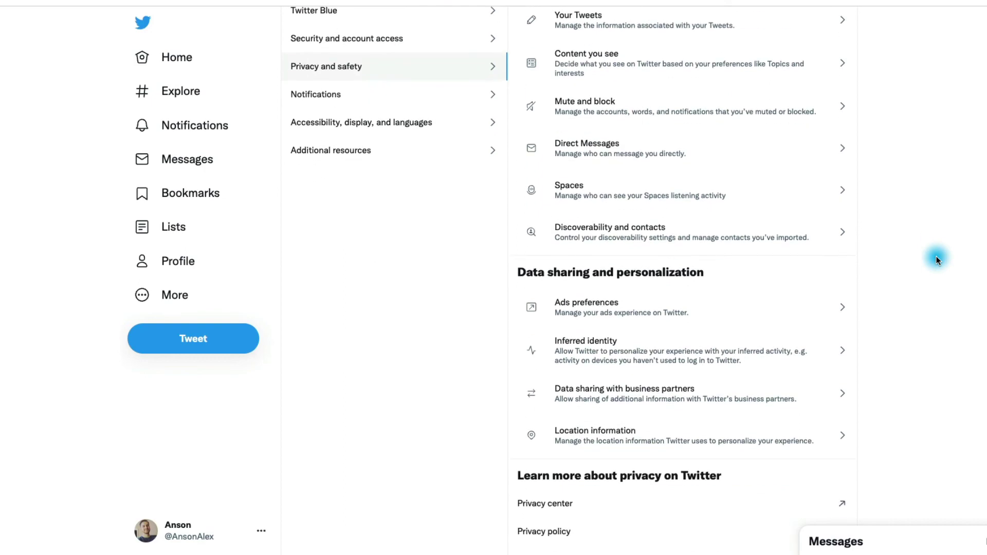
pyautogui.scroll(-1, 936, 257)
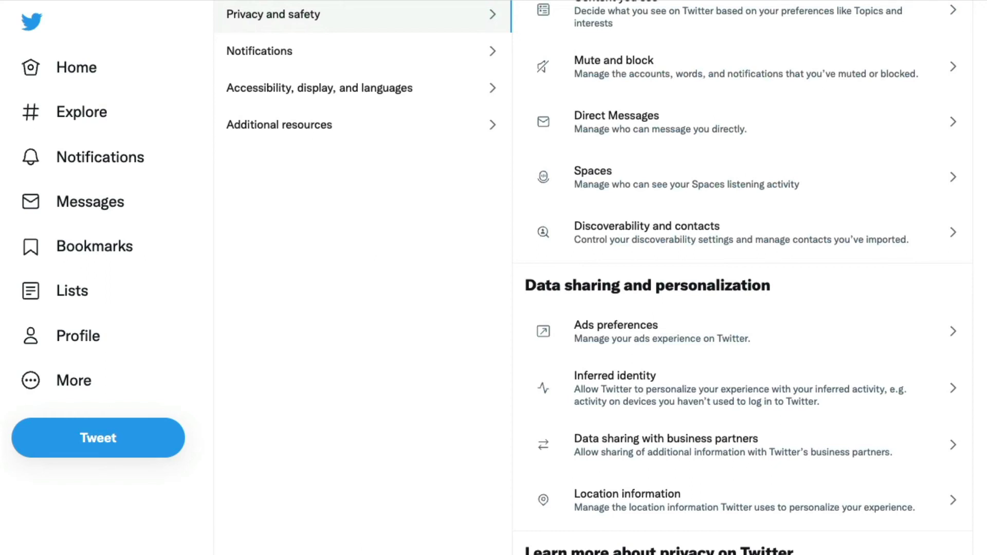
pyautogui.click(877, 333)
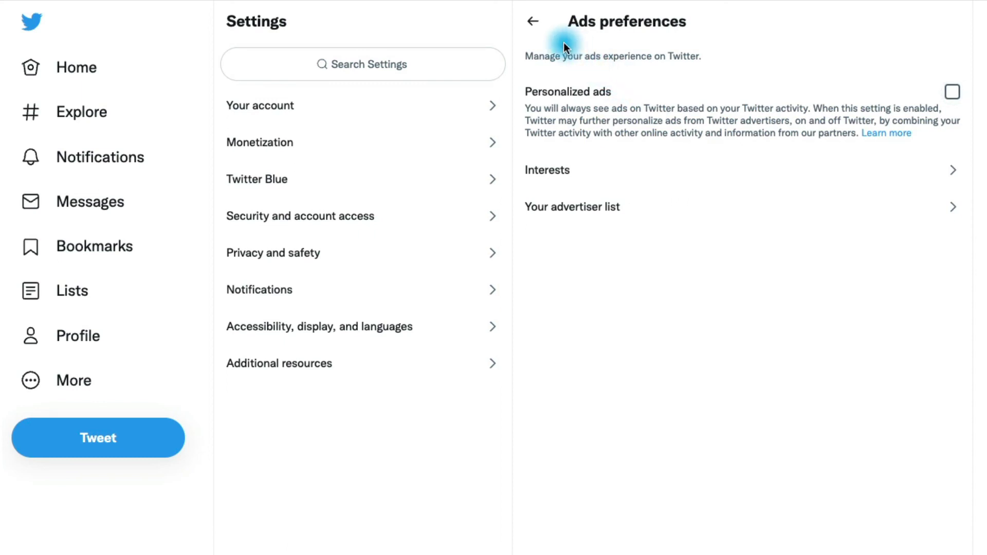
pyautogui.click(532, 32)
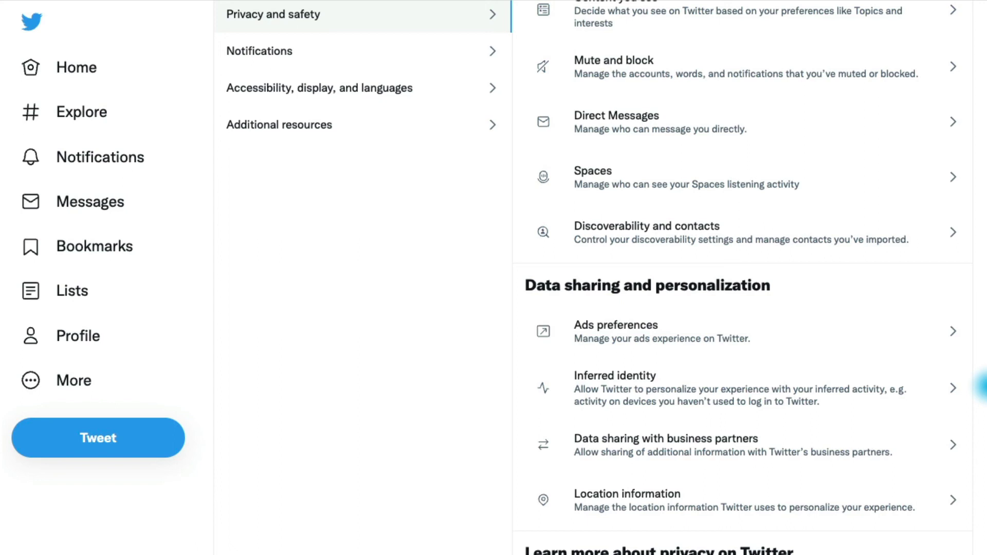
pyautogui.click(783, 456)
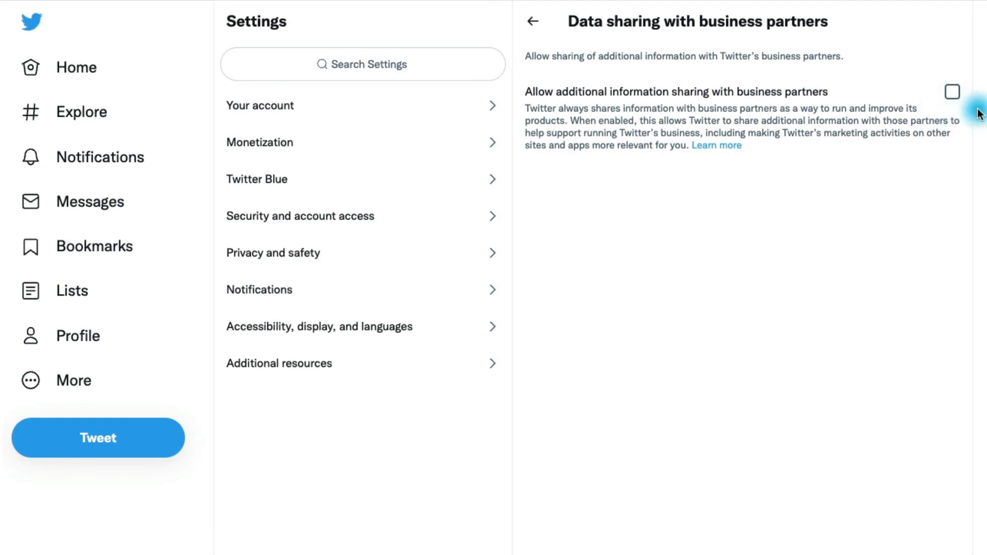
pyautogui.click(533, 21)
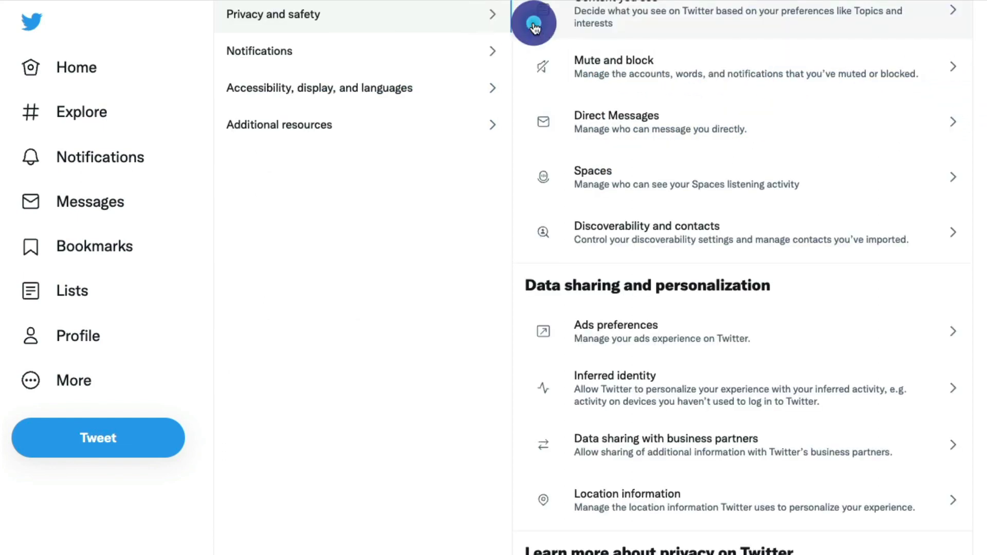
pyautogui.click(808, 513)
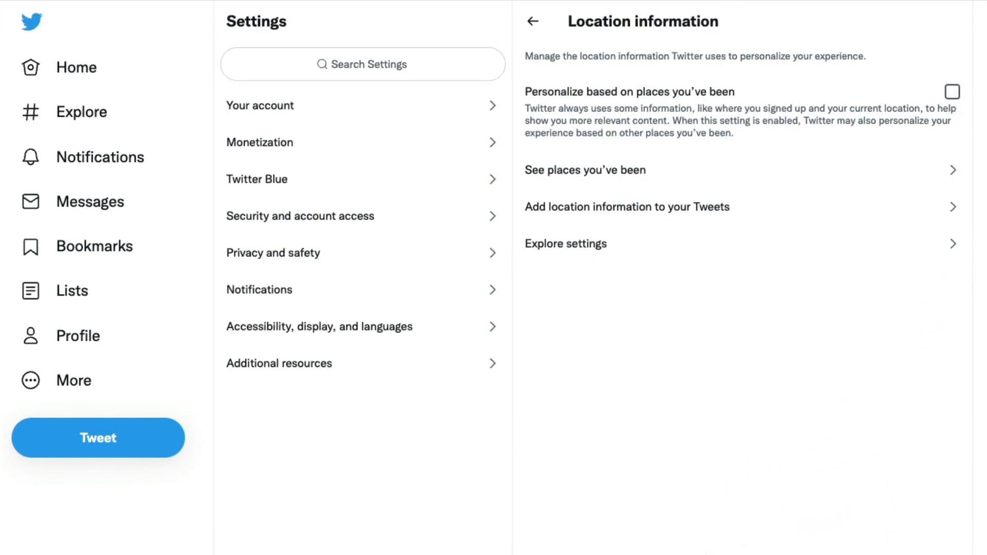
pyautogui.click(952, 95)
pyautogui.click(533, 21)
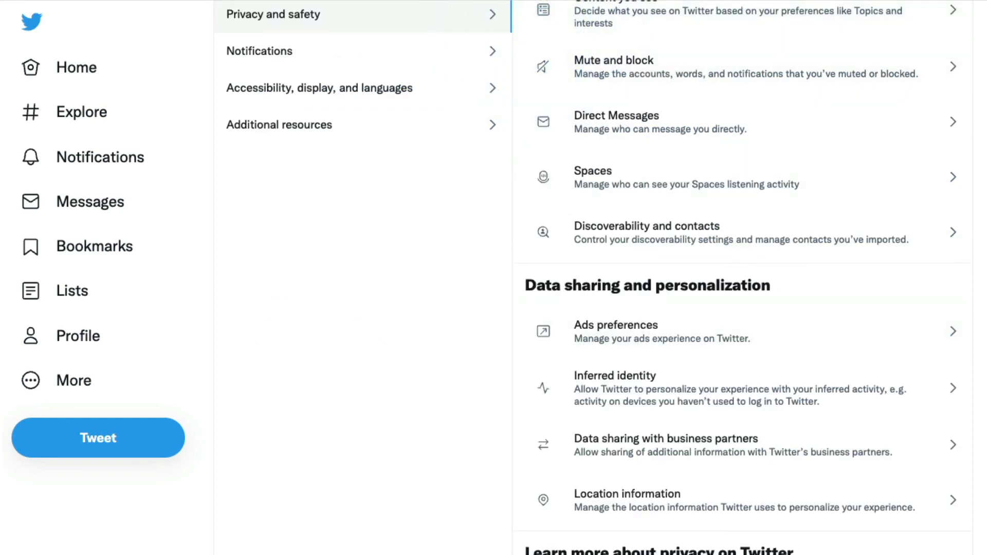
pyautogui.scroll(5, 592, 277)
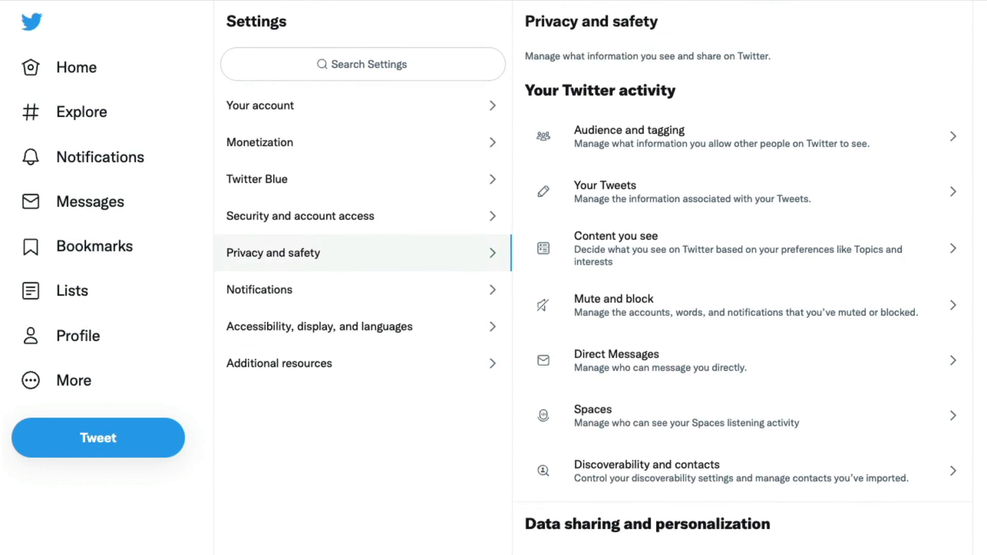